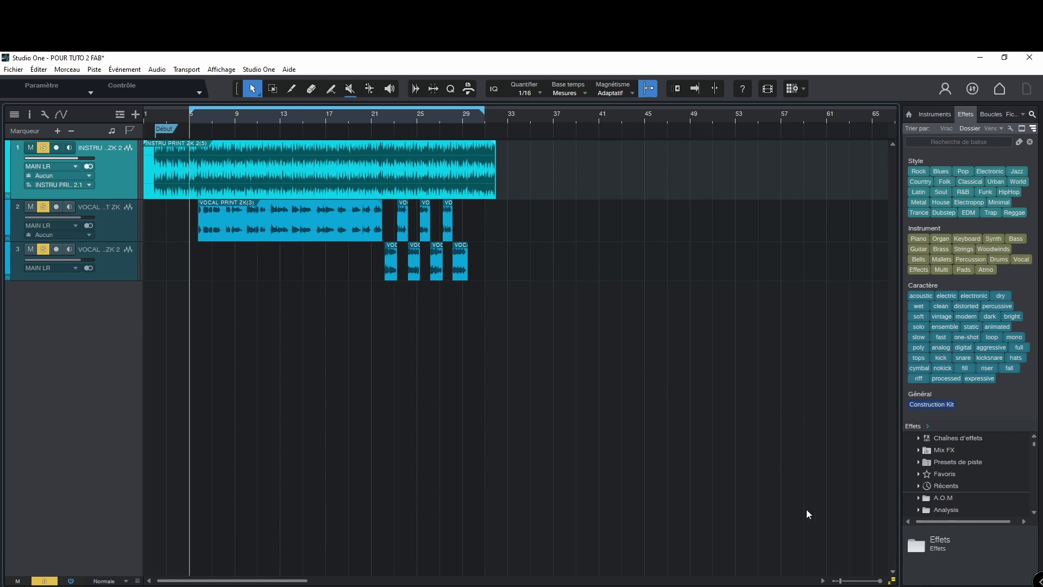
Show the mixing console and view the Neutron 4 Unmask insert on the INSTRU PRINT ZK 2 channel.
key("F3")
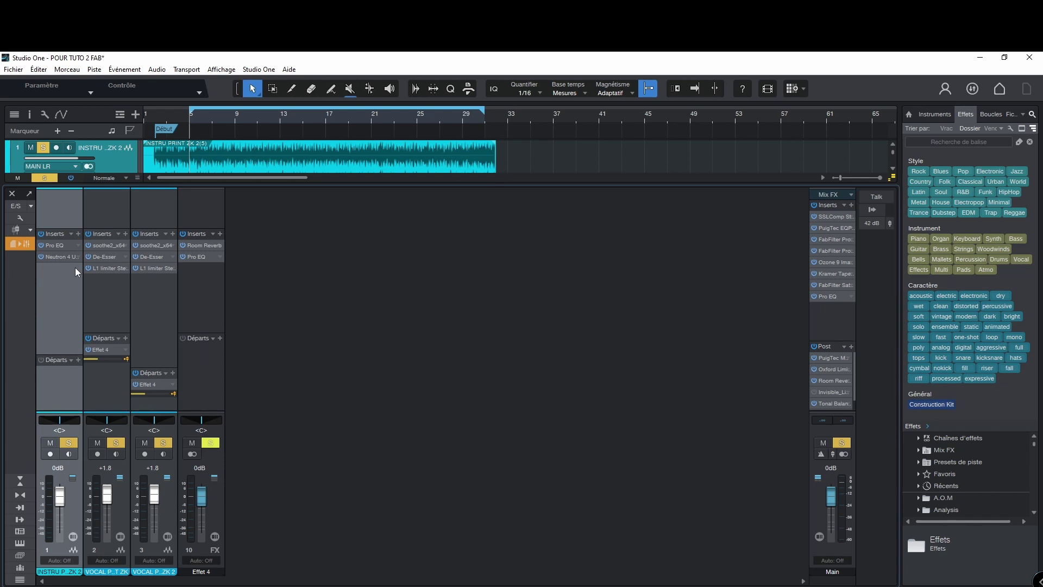
left_click(62, 256)
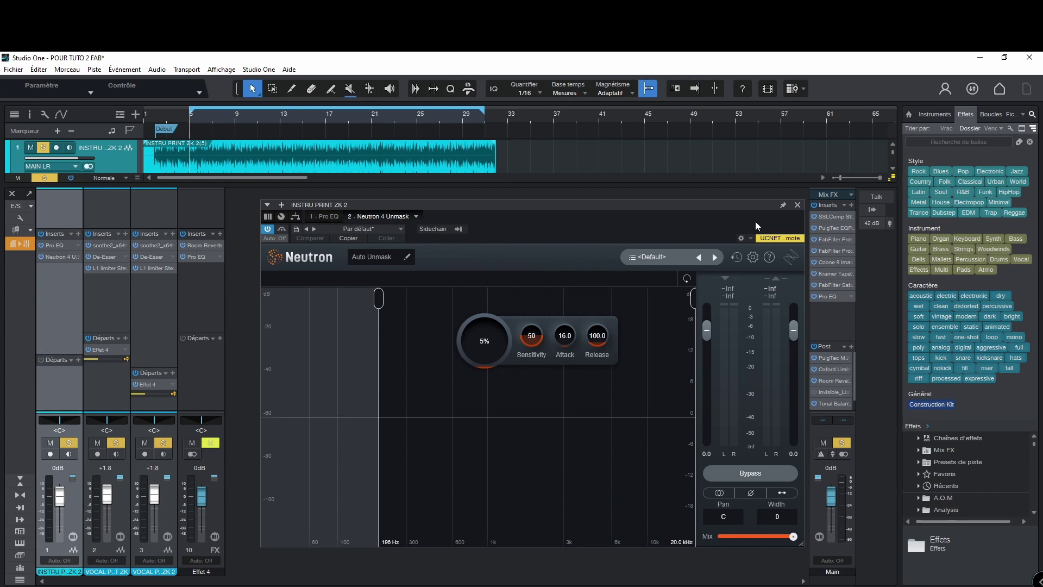
left_click(797, 205)
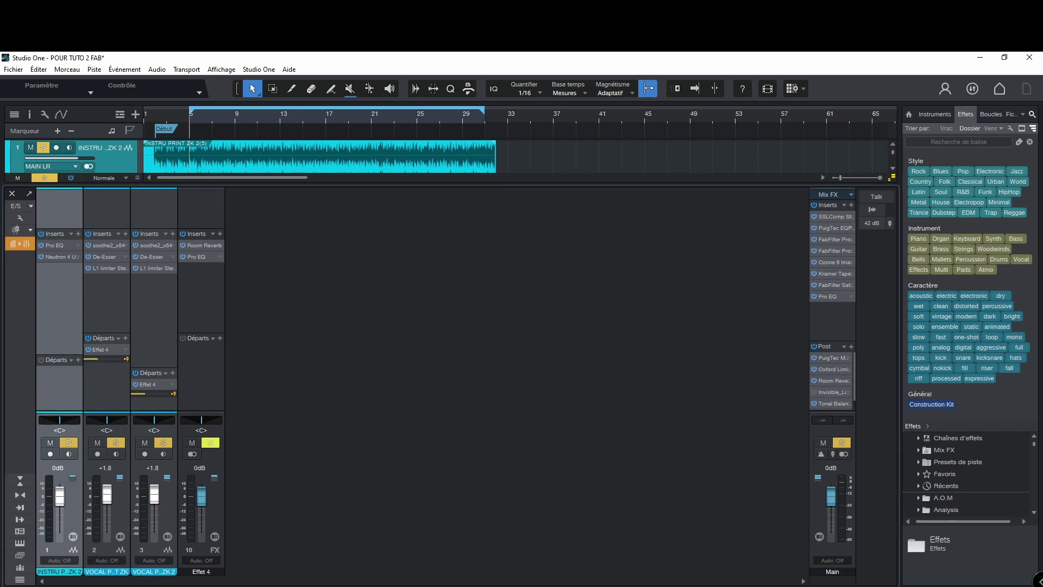
Return to the full arrangement view and listen to the looped section.
key("F3")
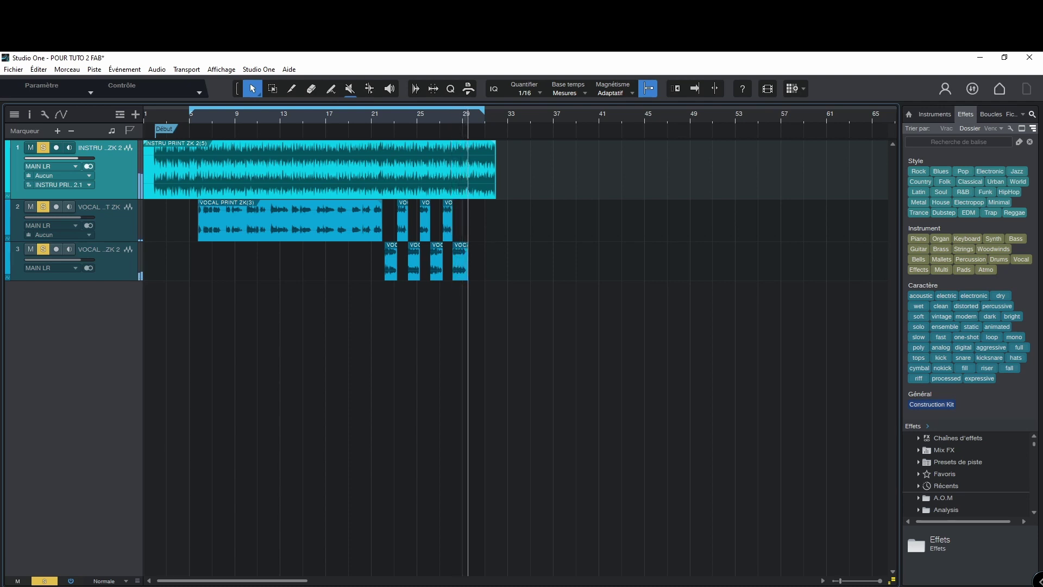
key("space")
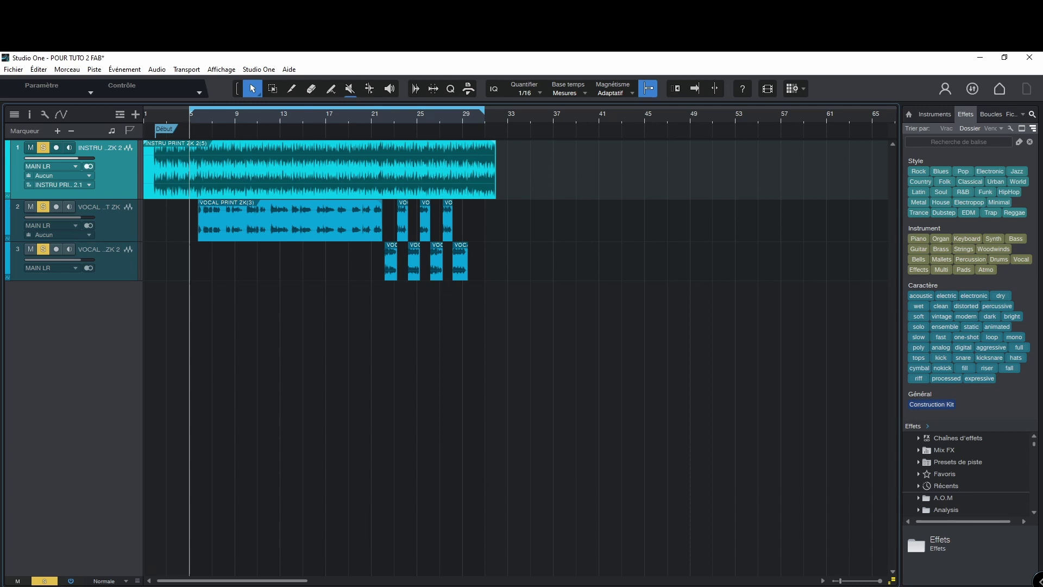
Look over the console channels and highlight the two vocal tracks in the arrangement in turn.
key("F3")
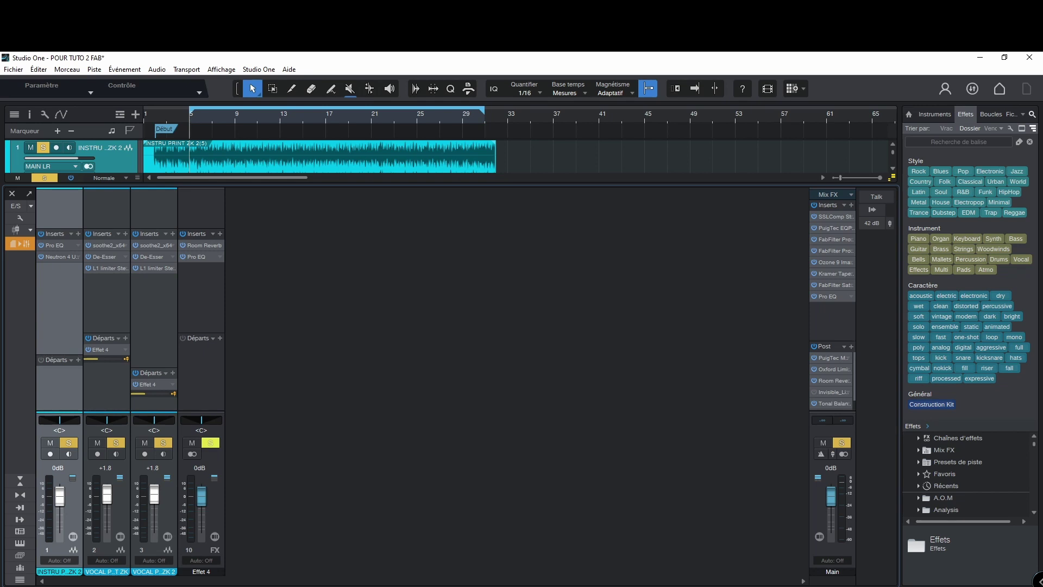
key("F3")
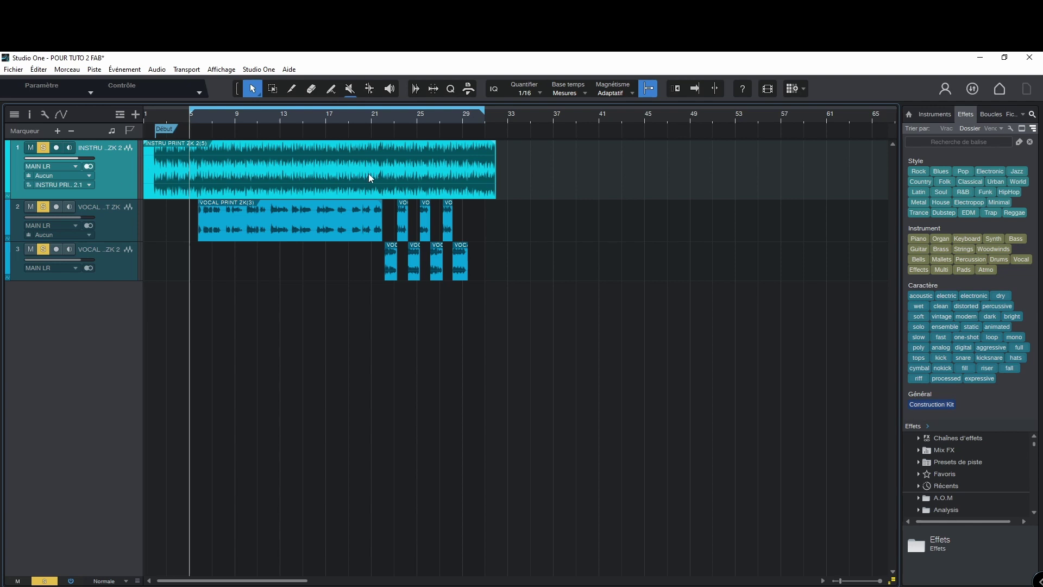
left_click(116, 229)
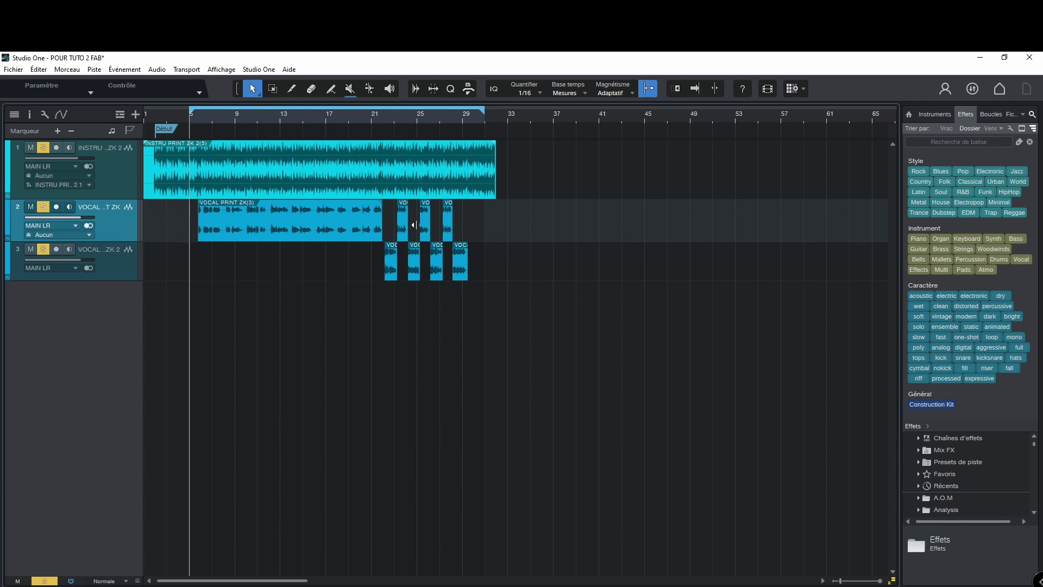
left_click(112, 269)
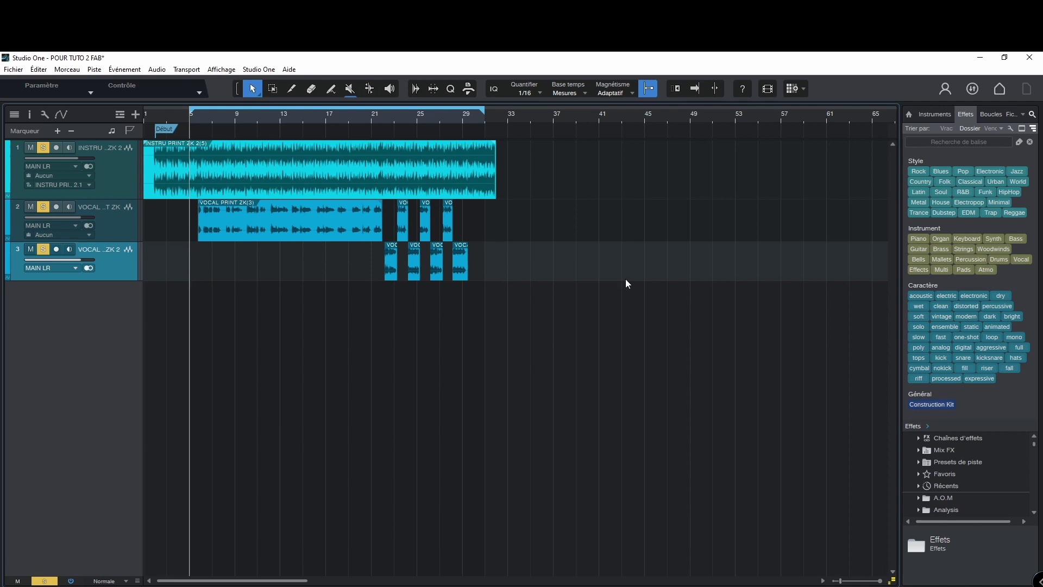
Open the instrumental channel's Neutron 4 Unmask insert from the console and move its window clear of the channel strips.
key("F3")
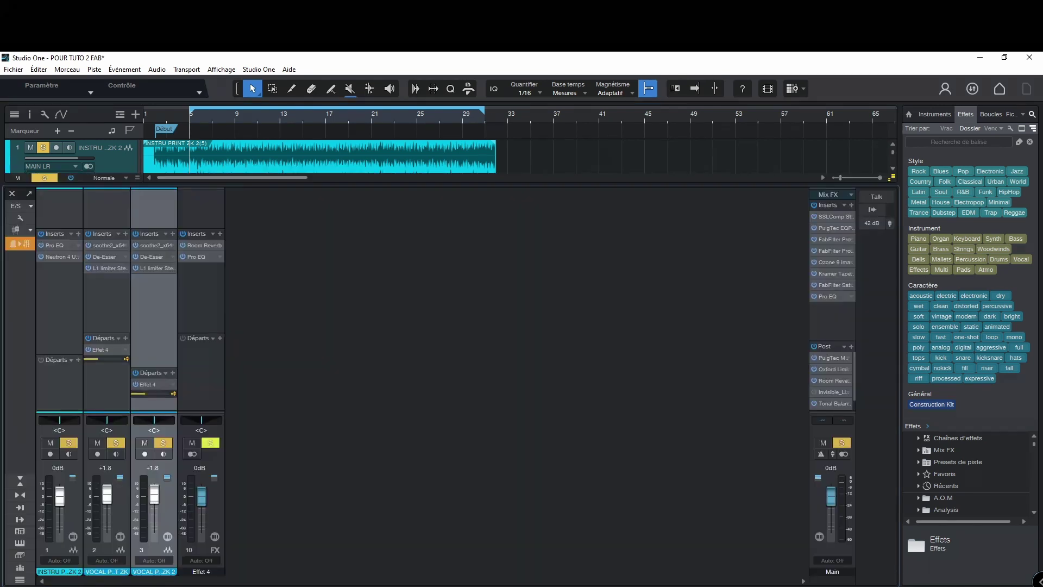
left_click(55, 257)
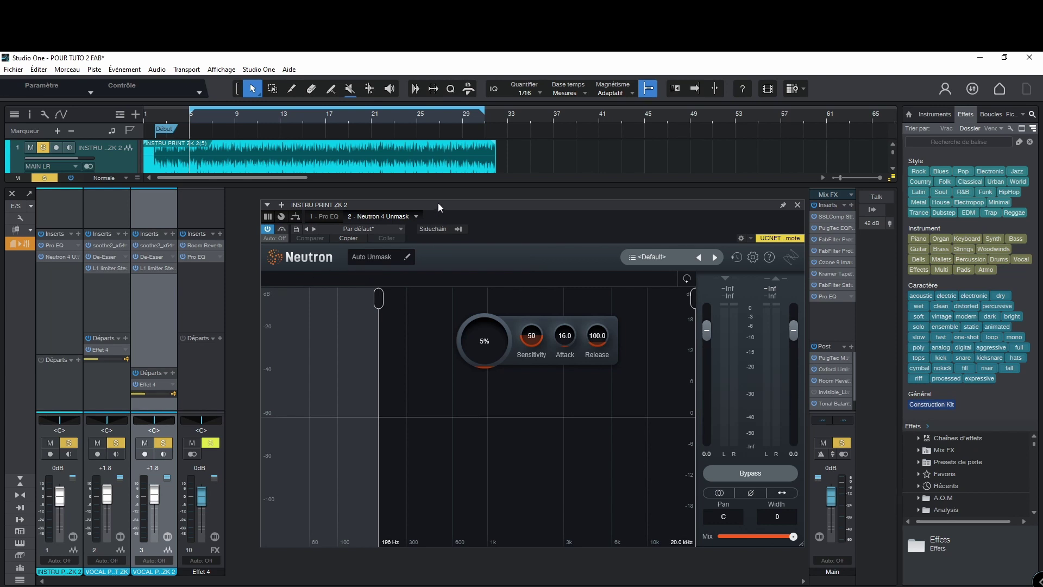
left_click_drag(436, 203, 465, 197)
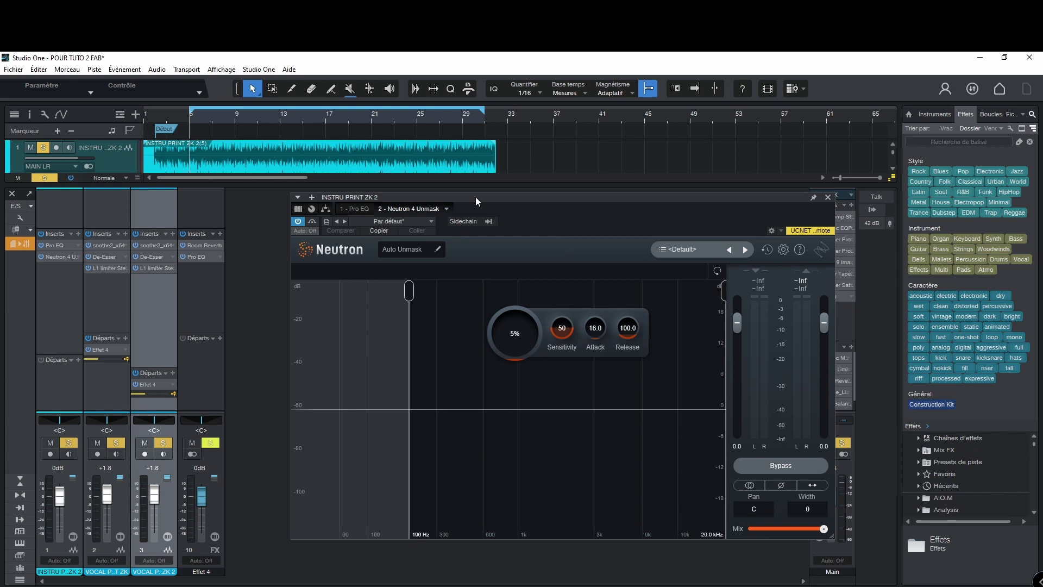
left_click_drag(476, 200, 512, 199)
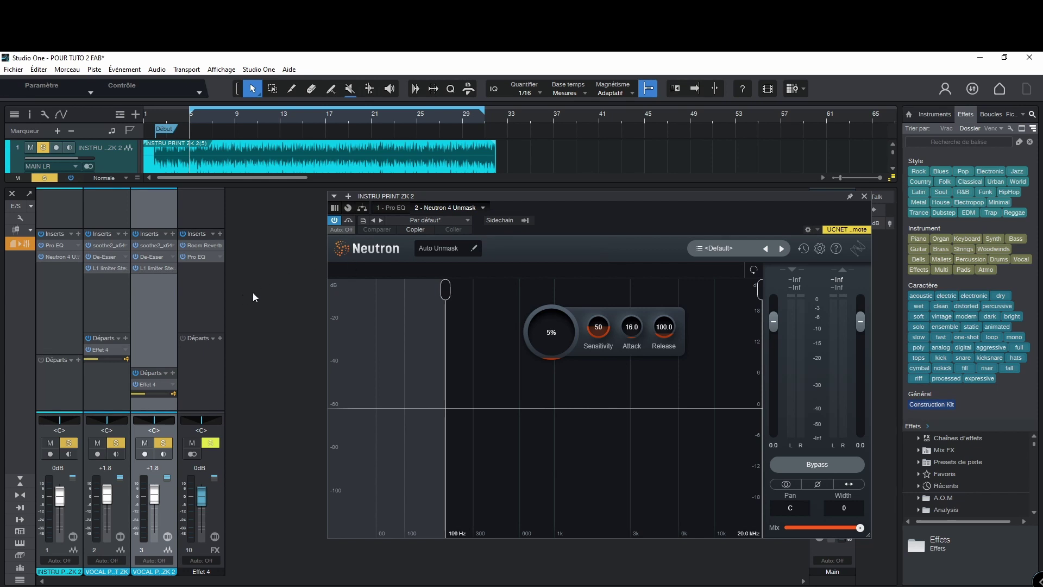
Review the instrumental and both vocal channels with their insert effects, ending on the instrumental's Neutron 4 Unmask.
left_click(64, 295)
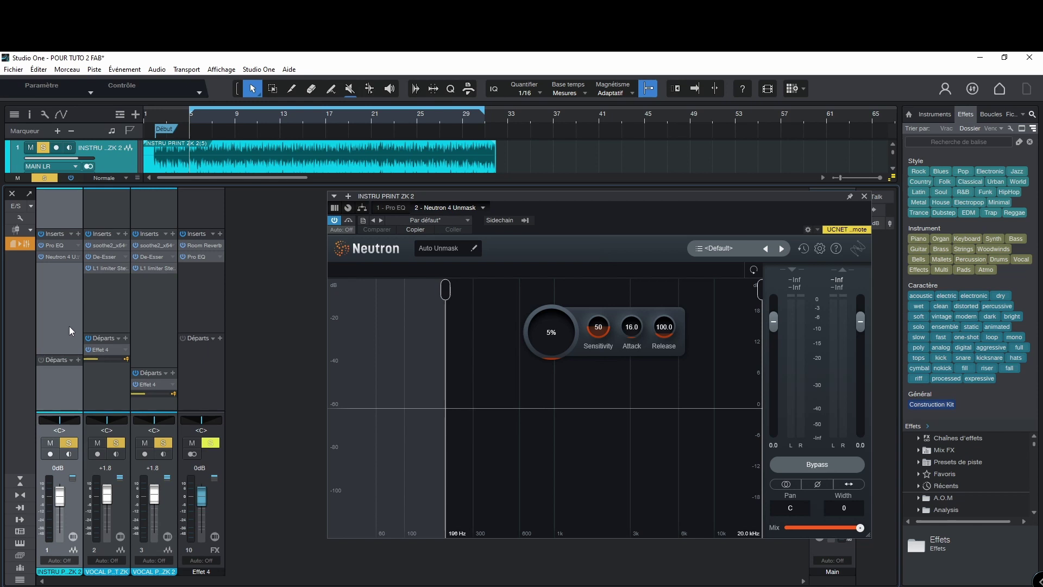
left_click(106, 301)
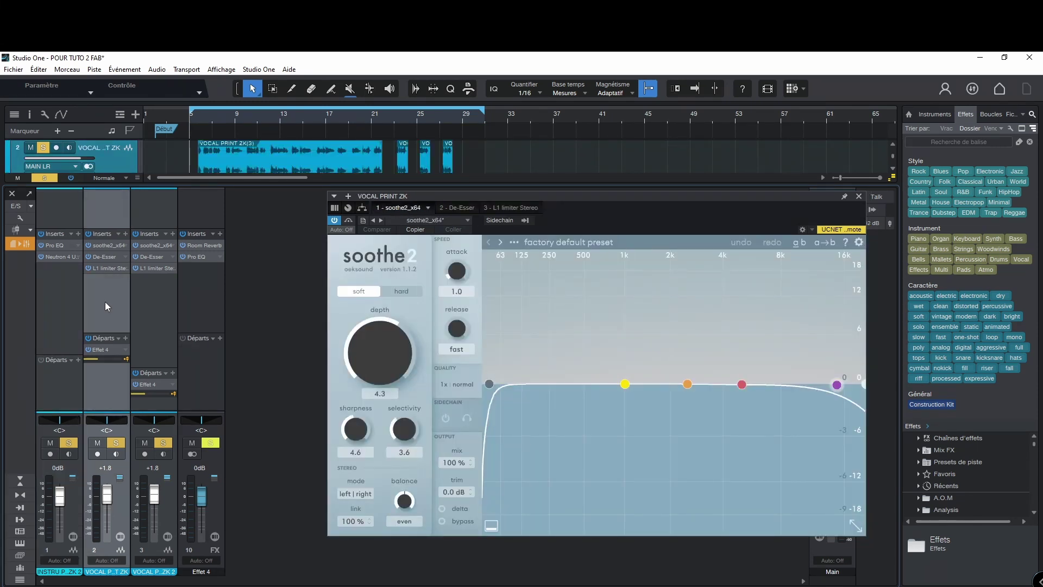
left_click(151, 316)
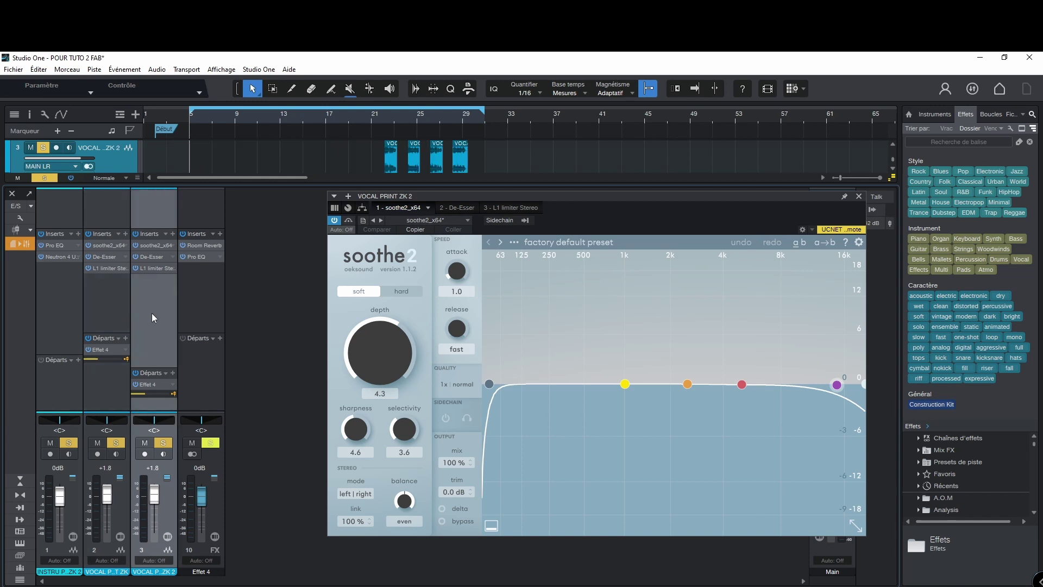
left_click(53, 316)
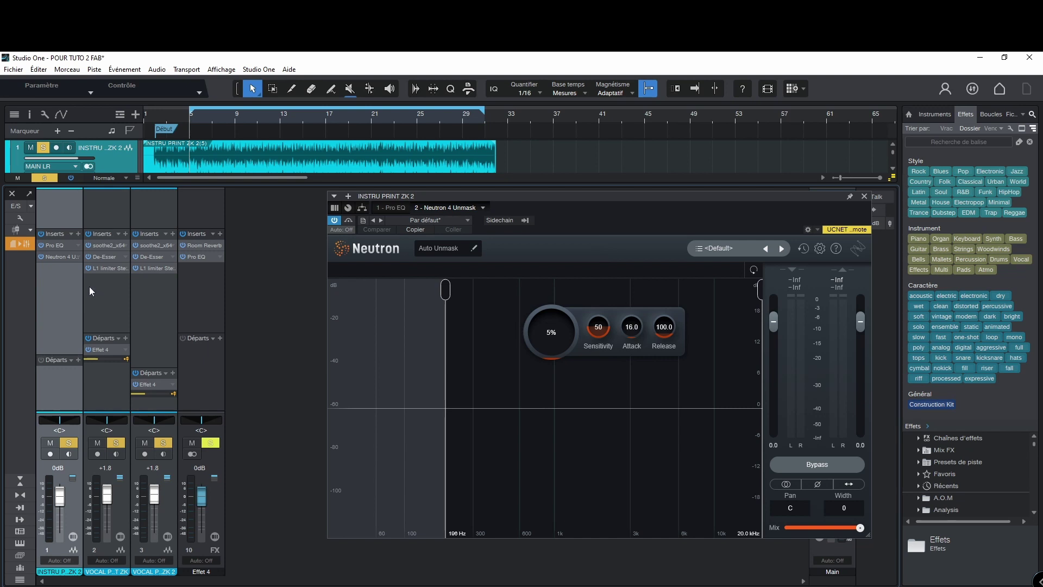
Feed the Neutron 4 Unmask sidechain with sends from VOCAL PRINT ZK and VOCAL PRINT ZK 2.
left_click_drag(533, 196, 457, 195)
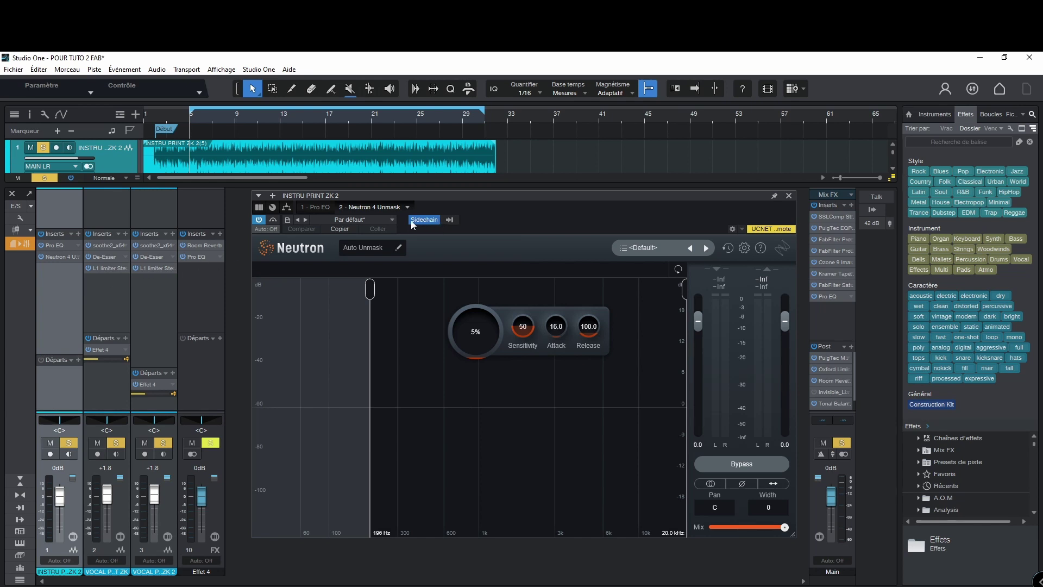
left_click(449, 220)
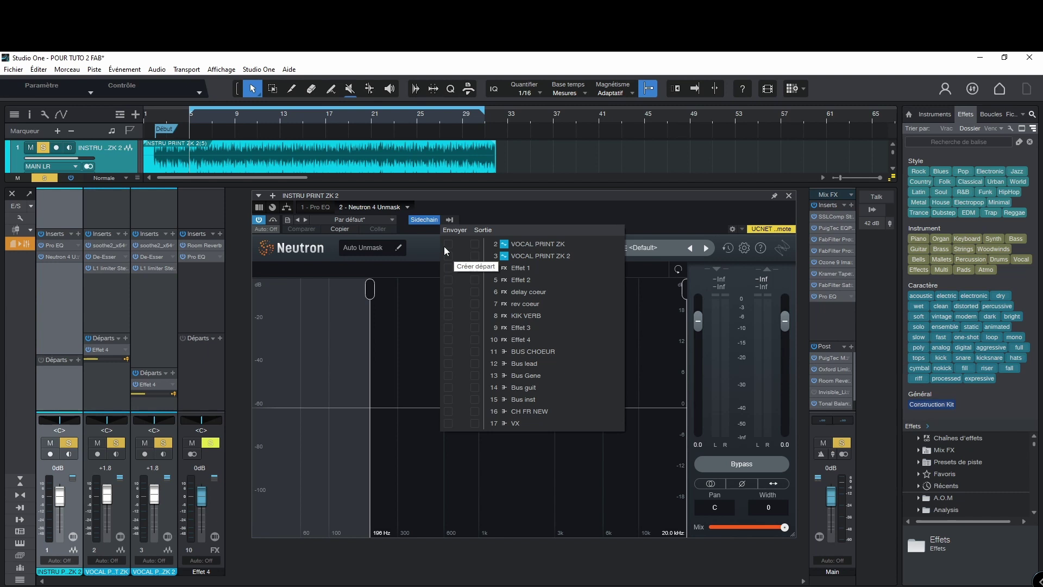
left_click(448, 245)
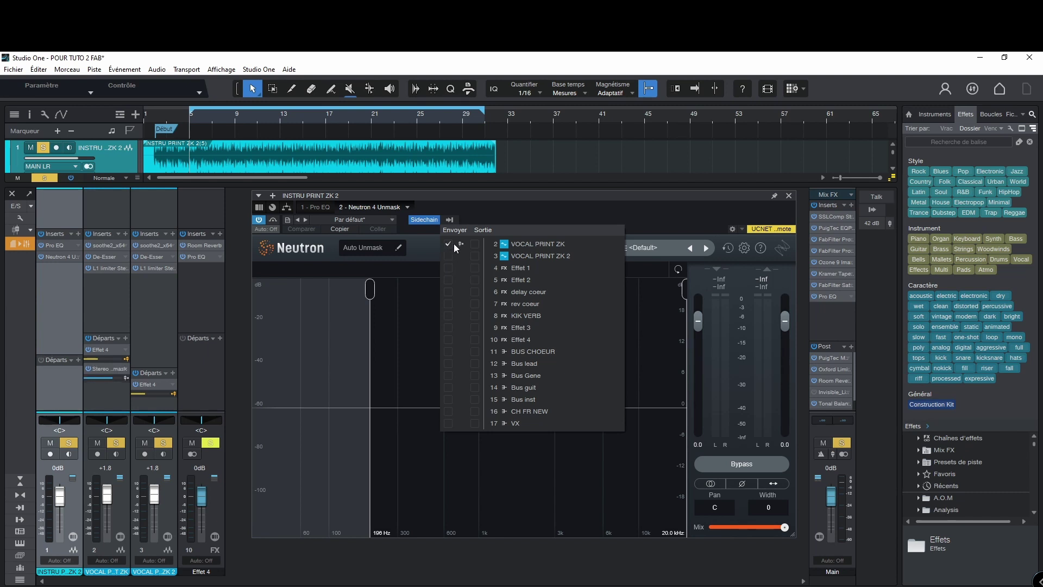
left_click(448, 256)
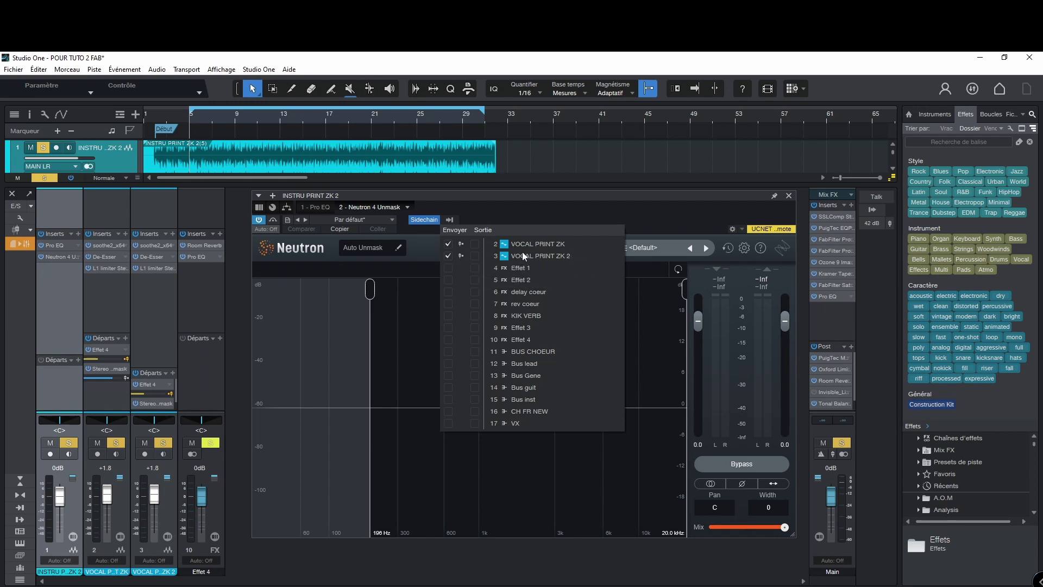
left_click(552, 199)
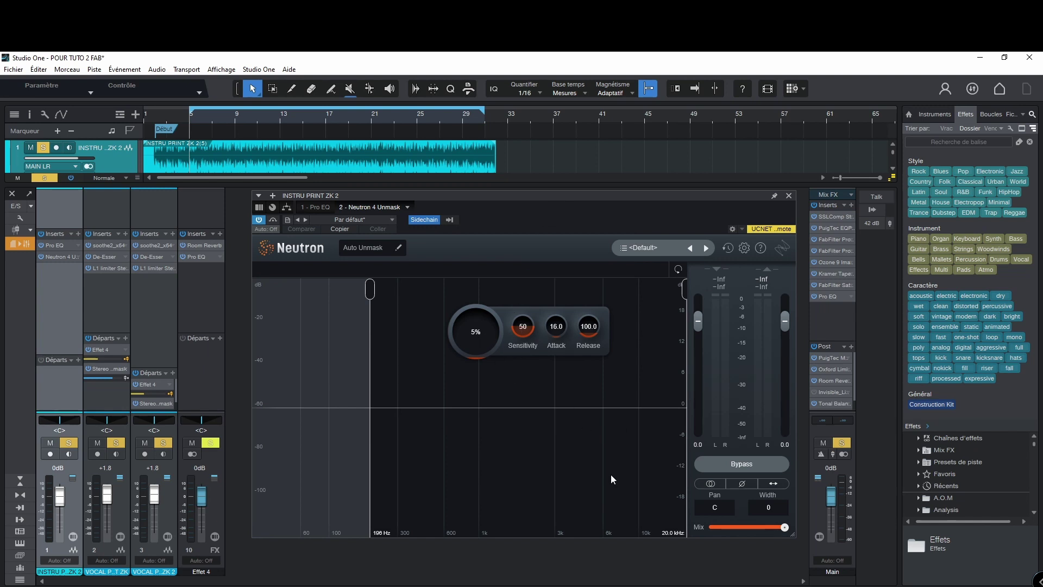
Play the looped section and examine how the Unmask curve reacts to the vocal sidechain signal.
key("space")
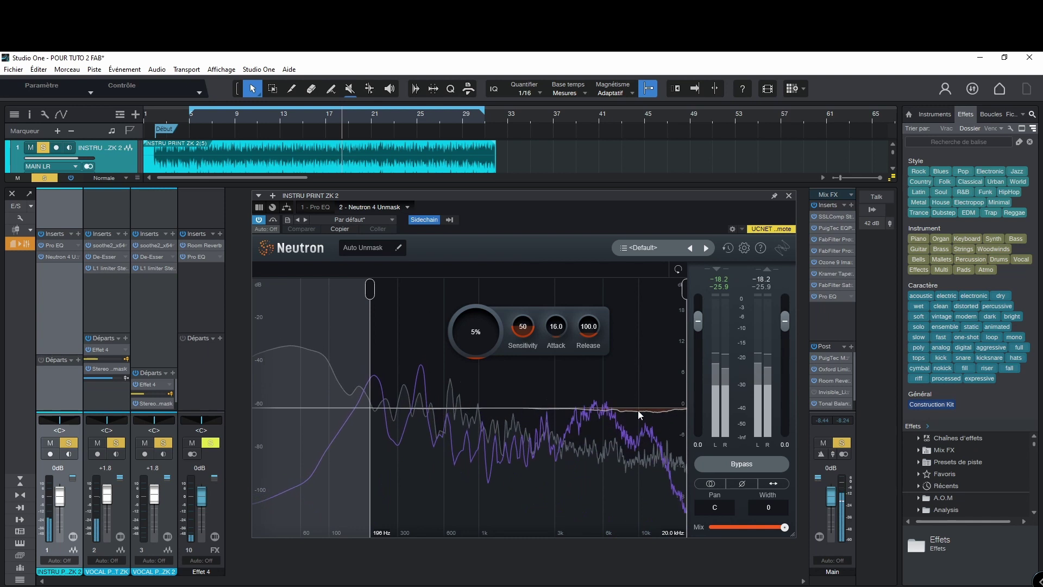
key("space")
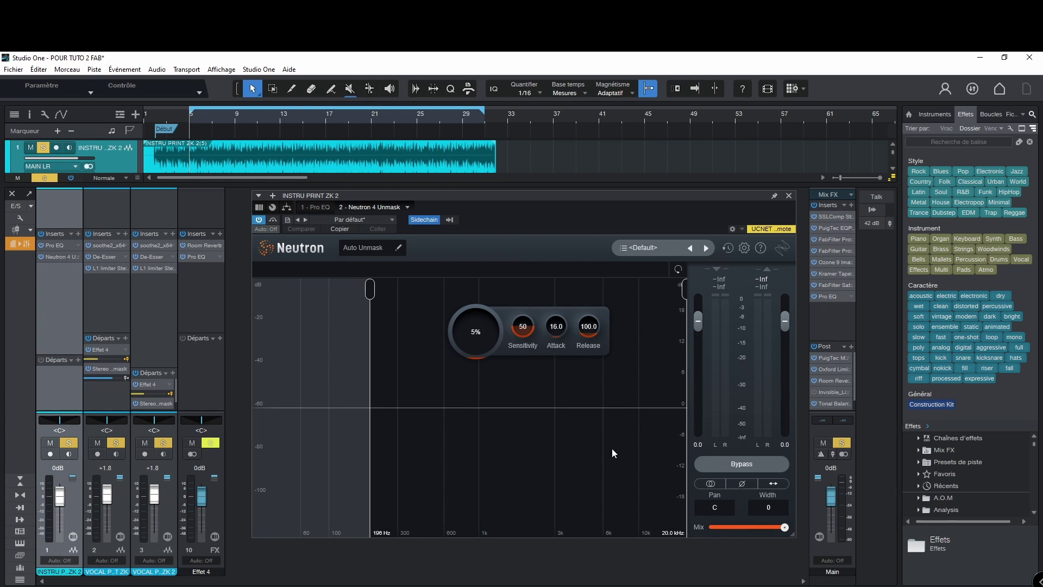
Try an Unmask amount of 63% during playback, then bring it back to 5%.
key("space")
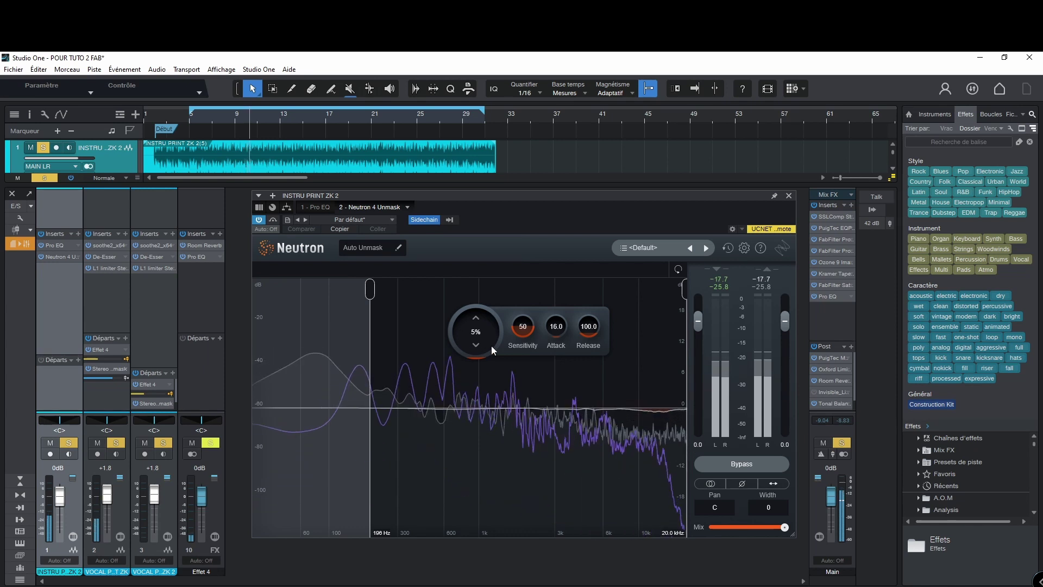
left_click_drag(474, 345, 484, 260)
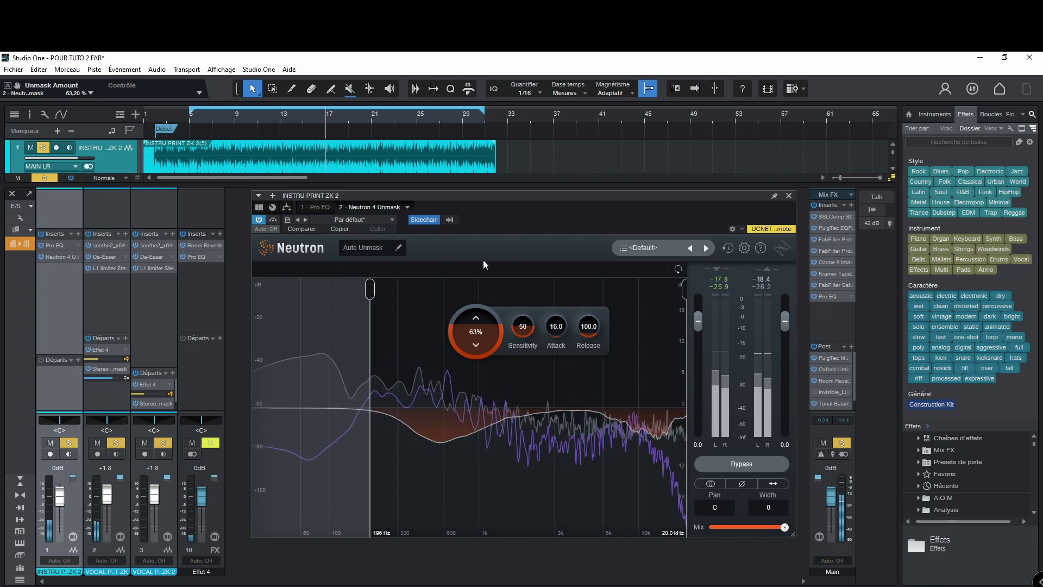
left_click_drag(483, 260, 480, 343)
key("space")
left_click_drag(477, 335, 477, 347)
left_click(476, 345)
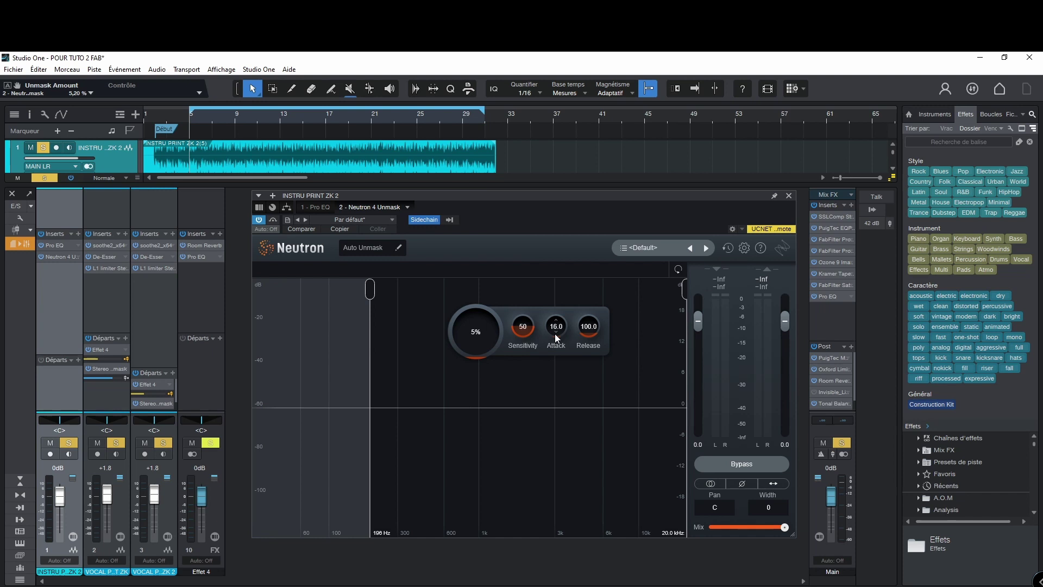
Raise the Unmask attack to 101.8 ms and listen to the result.
left_click_drag(555, 331, 562, 301)
left_click_drag(562, 262, 561, 252)
left_click_drag(561, 251, 556, 271)
key("space")
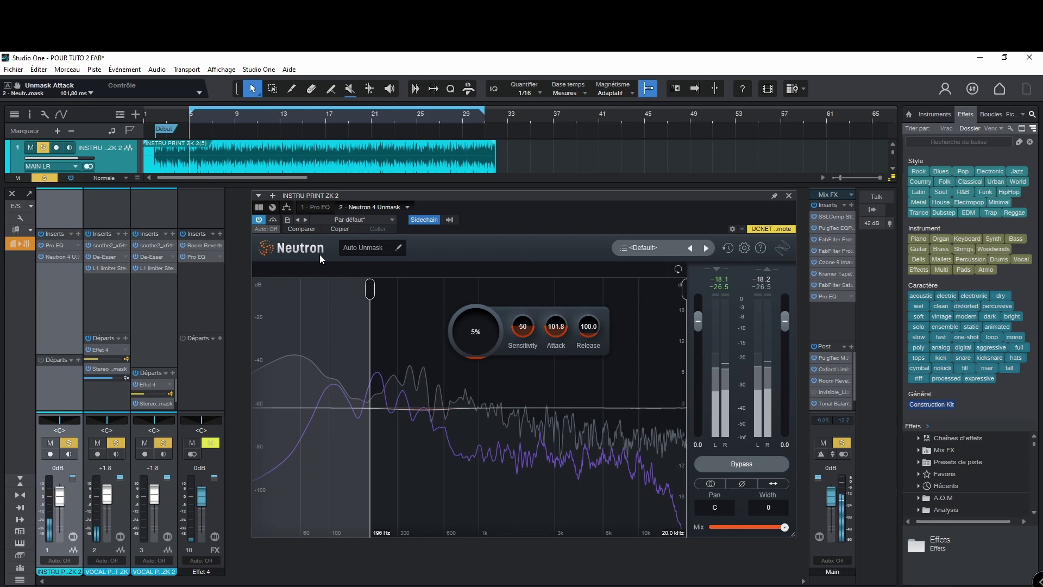
key("space")
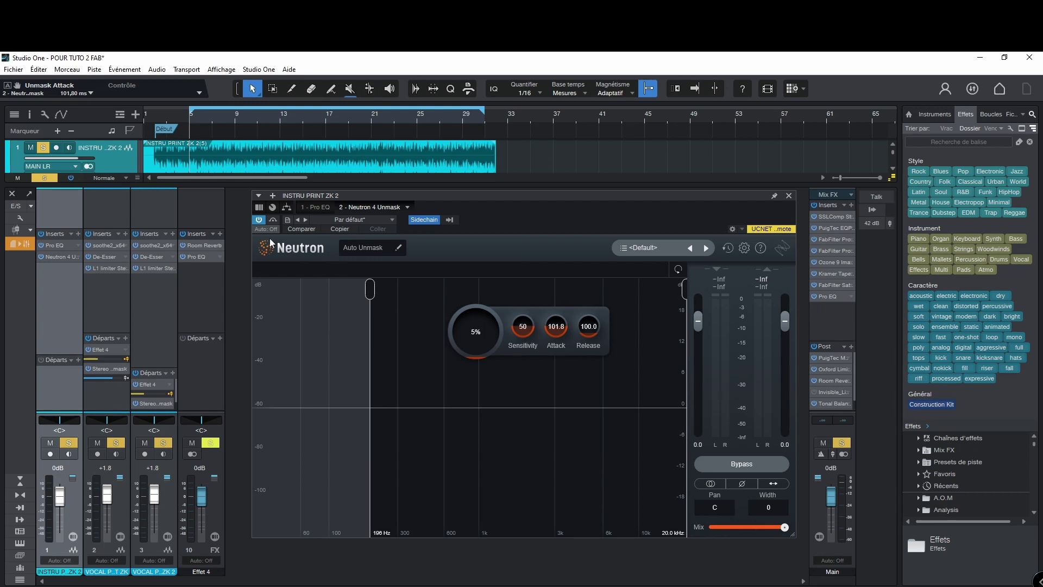
Compare the instrumental with Neutron 4 Unmask switched off and on during playback.
key("space")
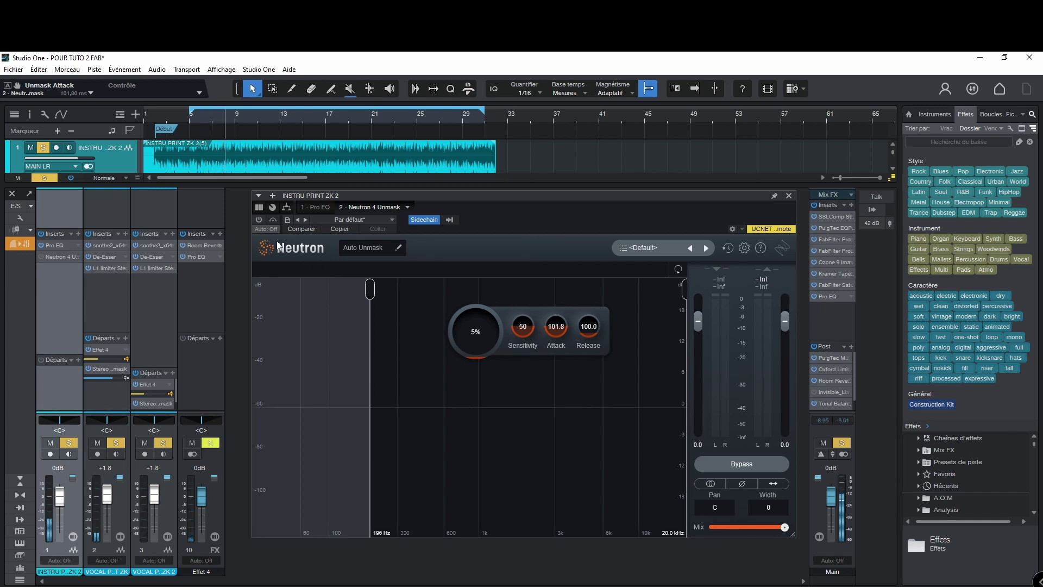
left_click(260, 220)
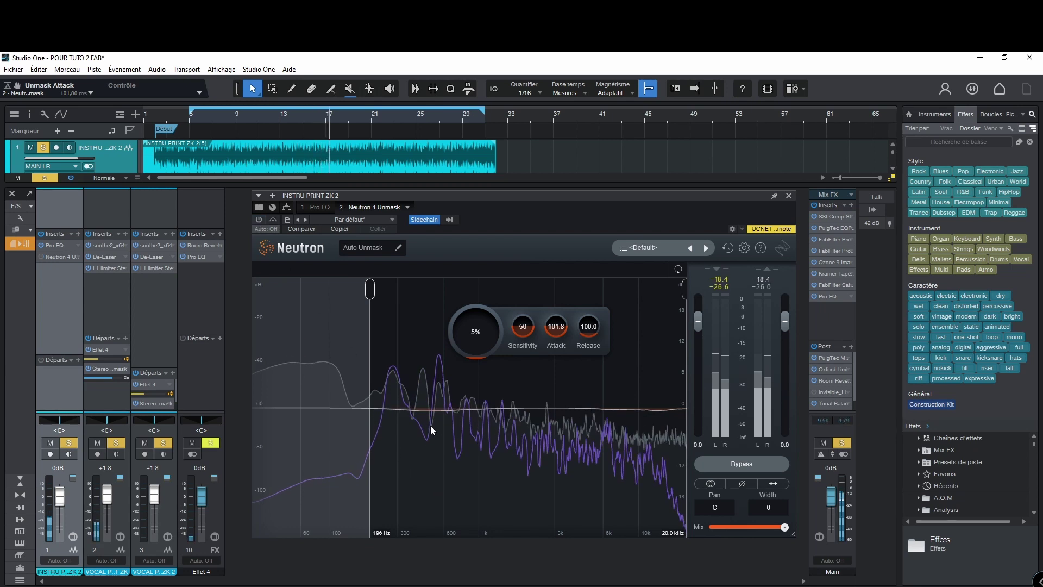
left_click(260, 220)
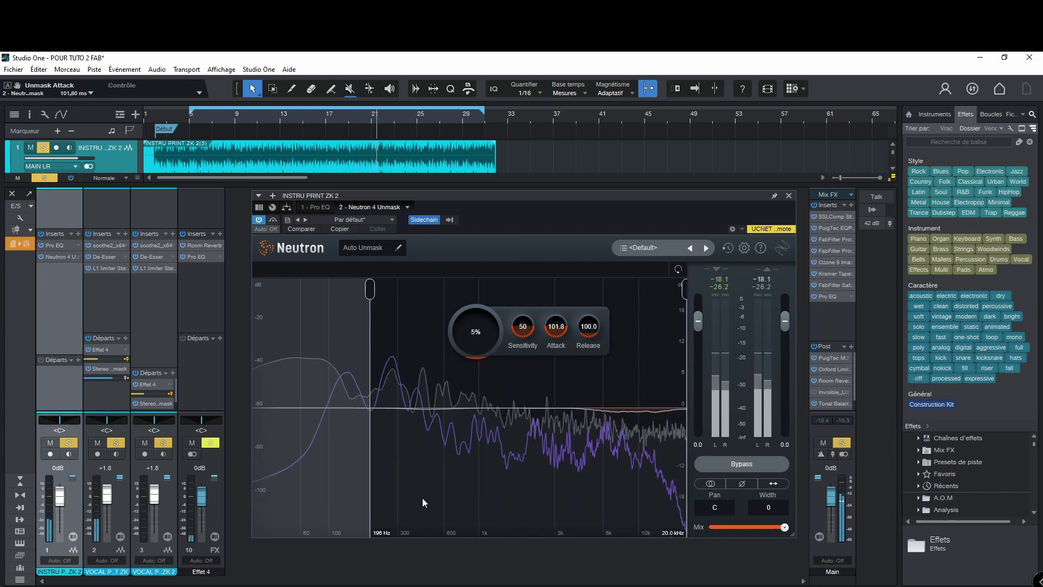
key("space")
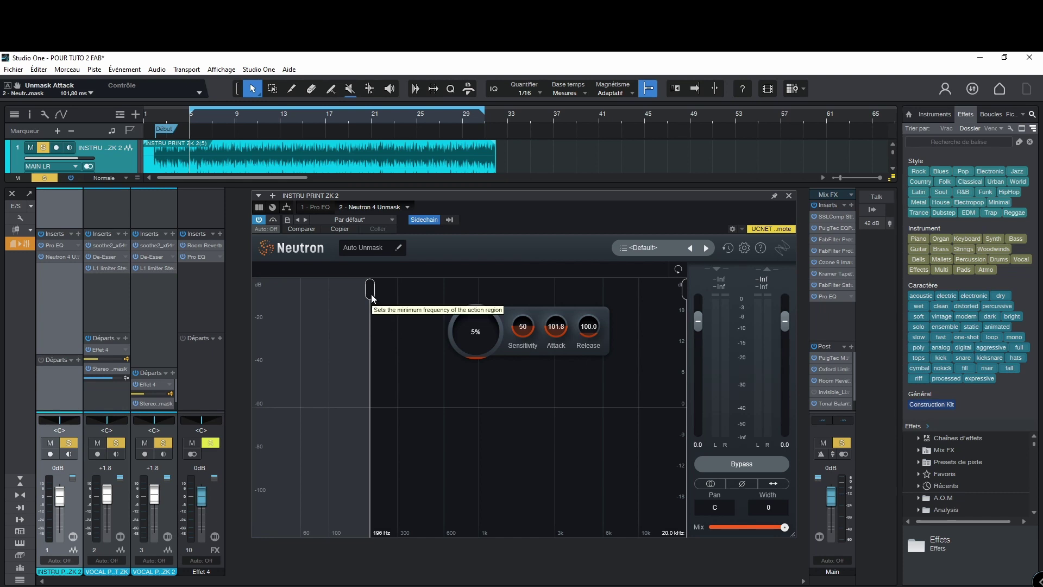
Lower the minimum frequency of the Unmask action region to 20 Hz while the song plays.
key("space")
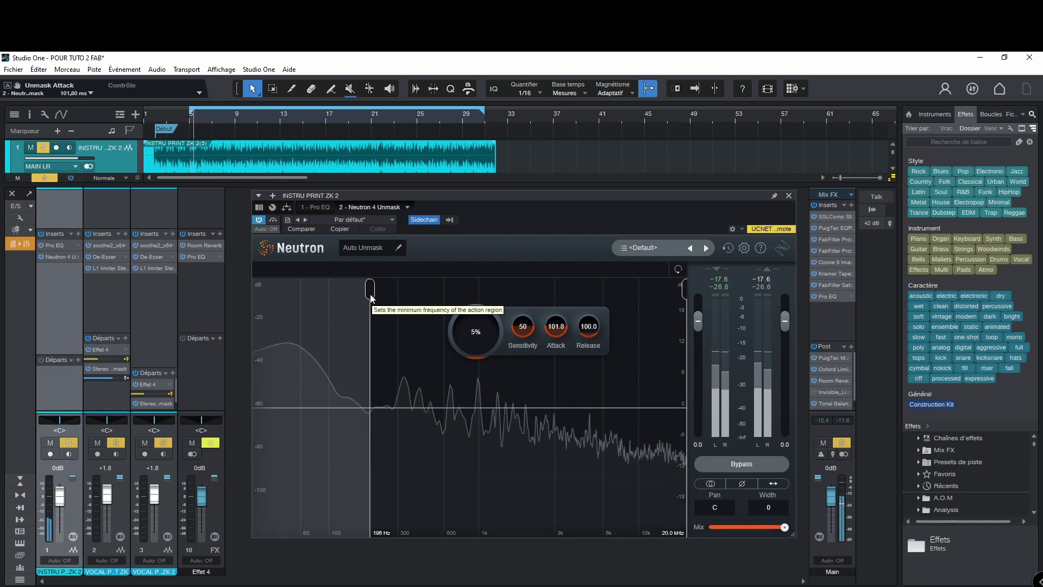
left_click(371, 295)
left_click_drag(370, 295, 238, 307)
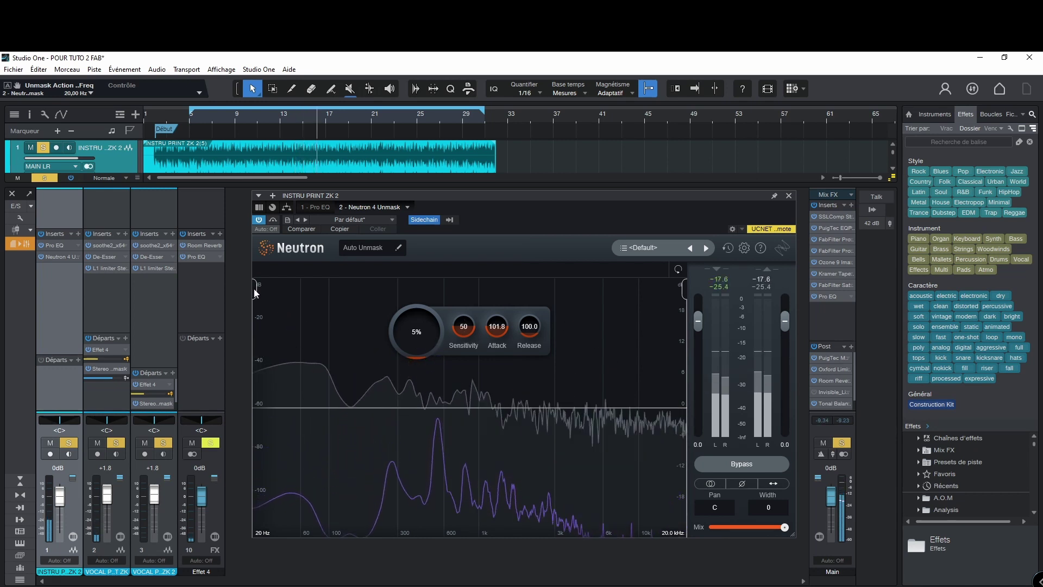
Raise the minimum frequency of the Unmask action region to 195 Hz and listen to the song with that limit.
mouse_move(253, 289)
left_mouse_down()
mouse_move(350, 310)
mouse_move(358, 311)
mouse_move(356, 294)
mouse_move(368, 299)
left_mouse_up()
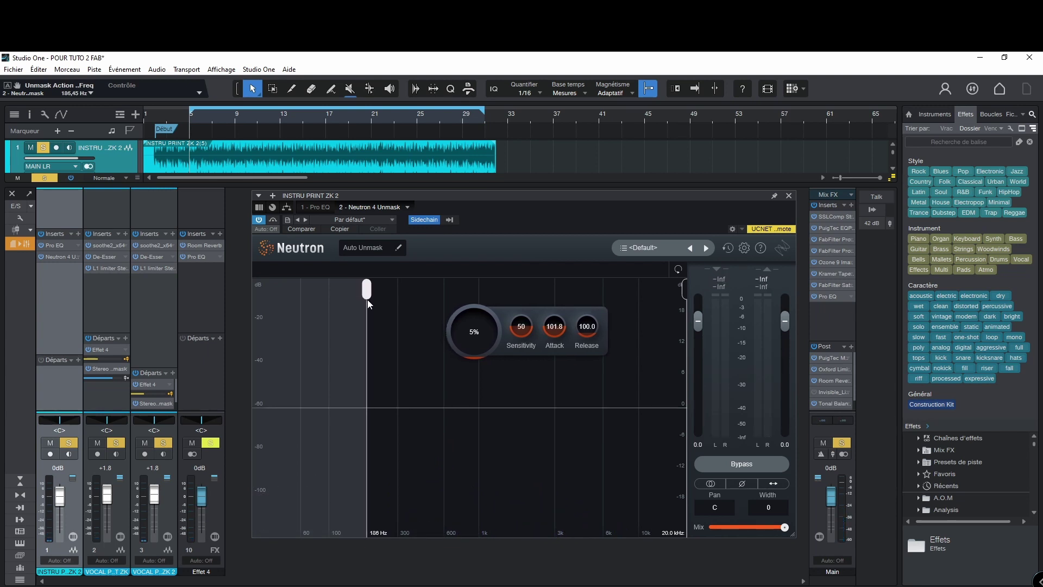
left_click_drag(368, 303, 369, 303)
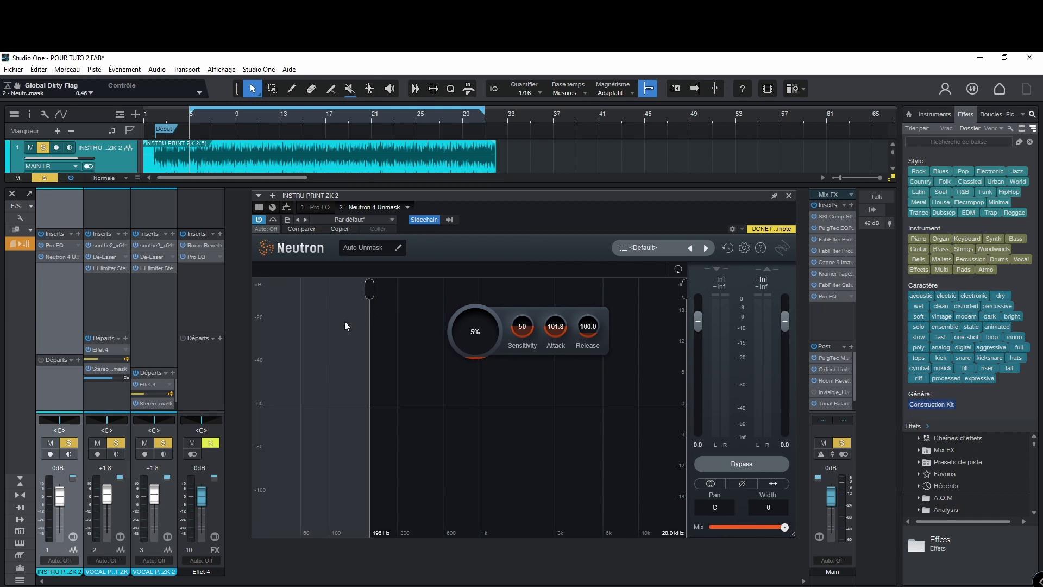
key("space")
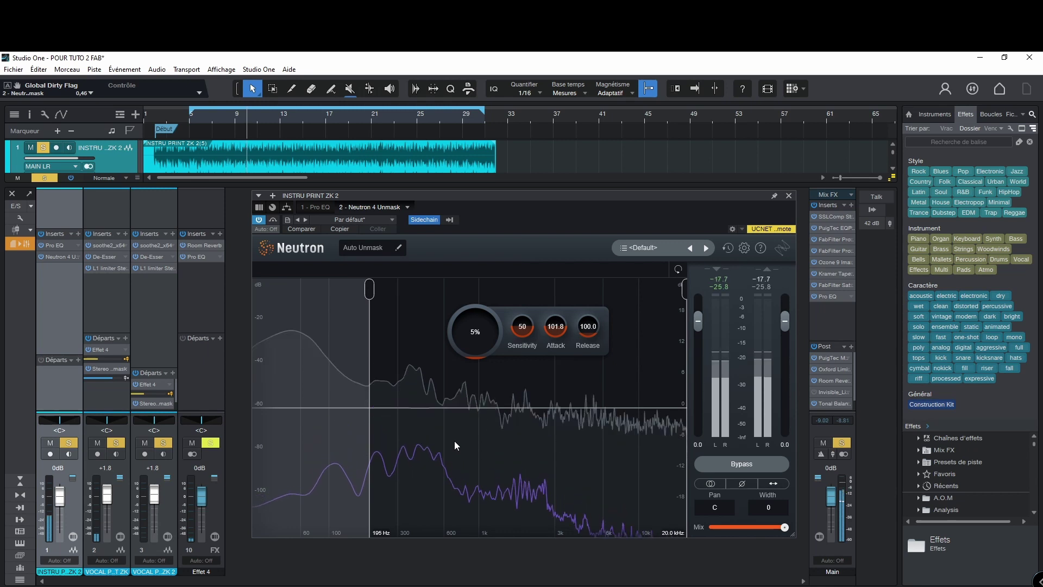
key("space")
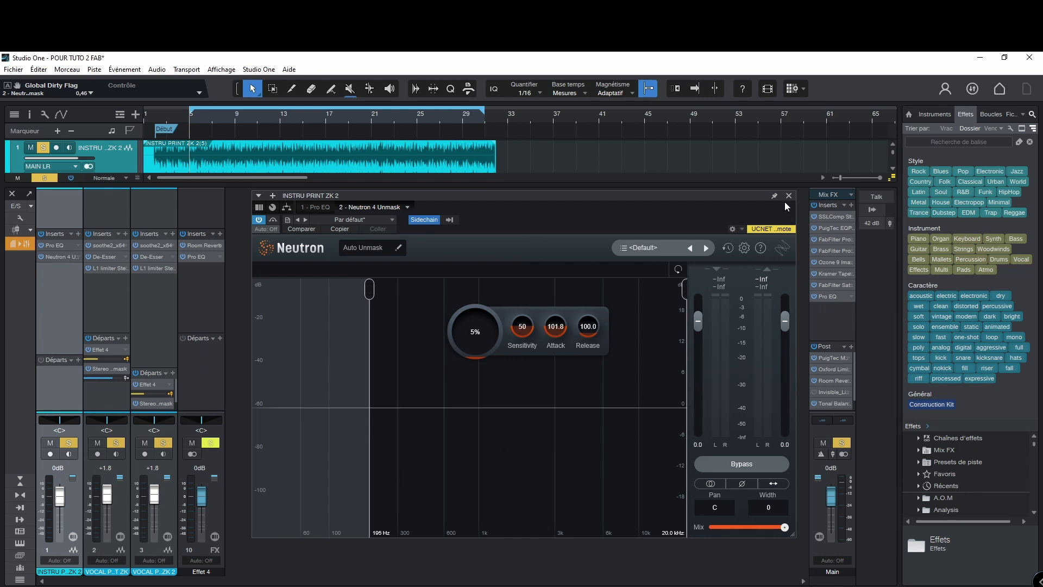
Play the song and toggle Neutron 4 Unmask on the instrumental to compare the mix with and without it.
key("space")
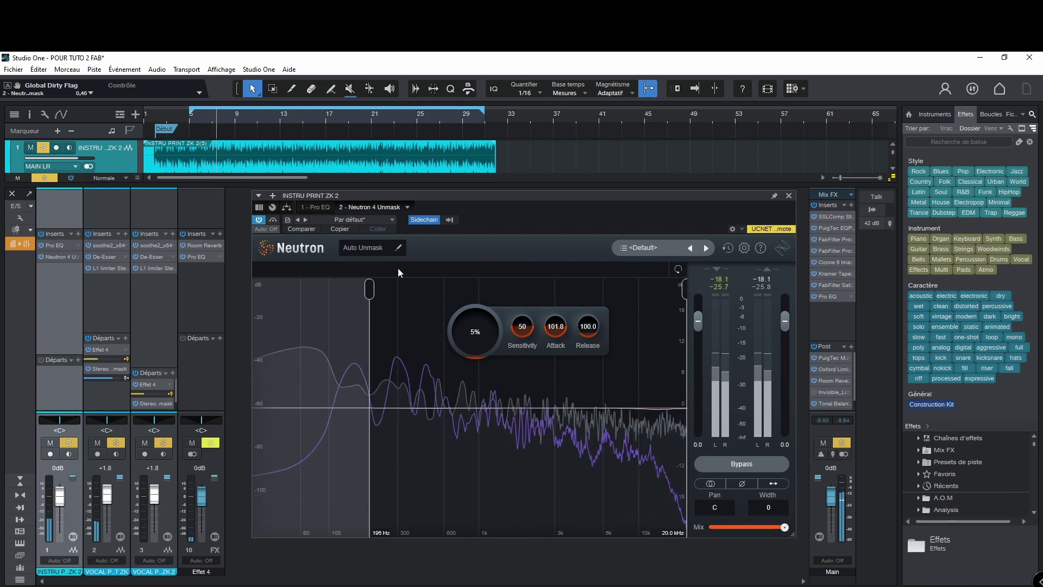
left_click(261, 220)
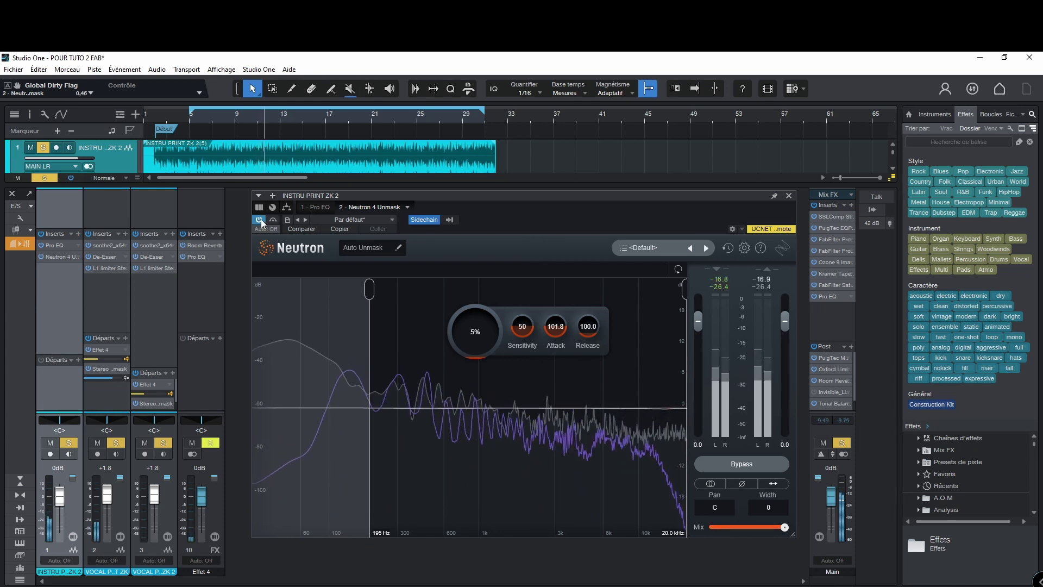